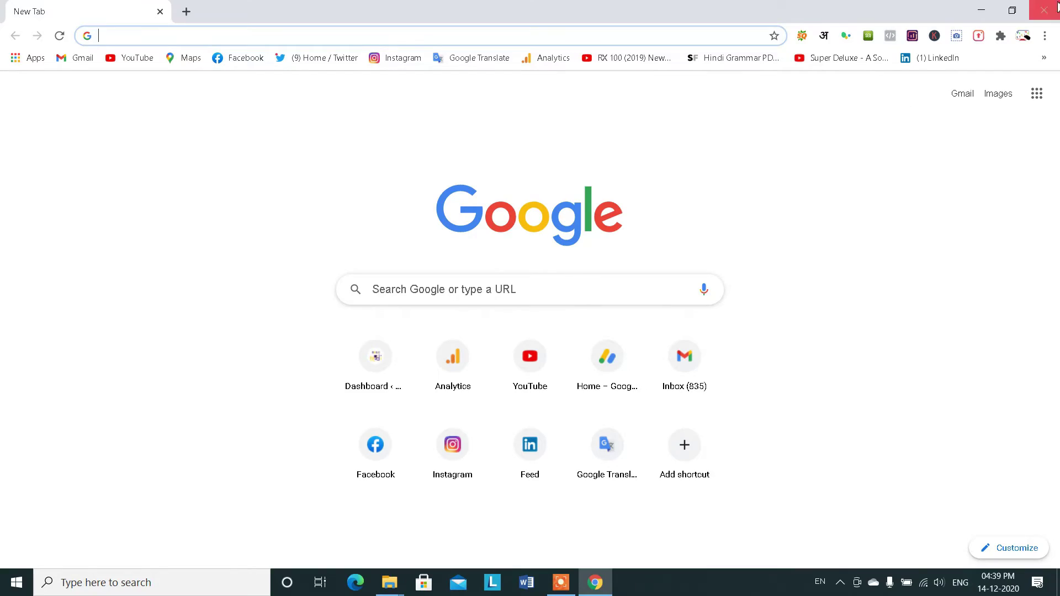
- Open the closing-stock-file workbook from the desktop and dismiss the Office activation prompts
{"action": "left_click", "coordinate": [981, 10]}
{"action": "double_click", "coordinate": [484, 286]}
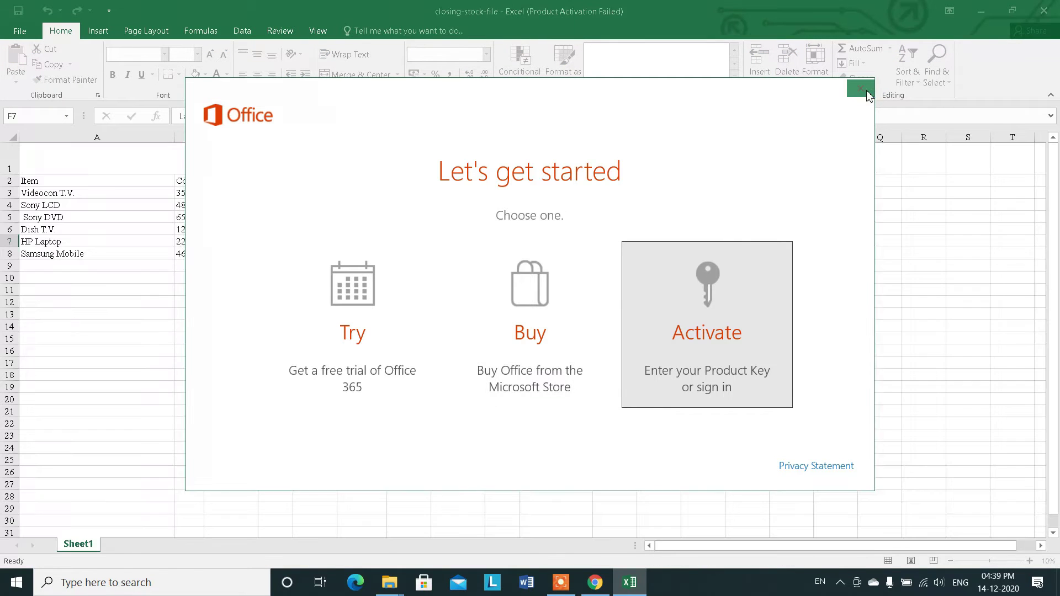
{"action": "left_click", "coordinate": [860, 89]}
{"action": "left_click", "coordinate": [354, 290]}
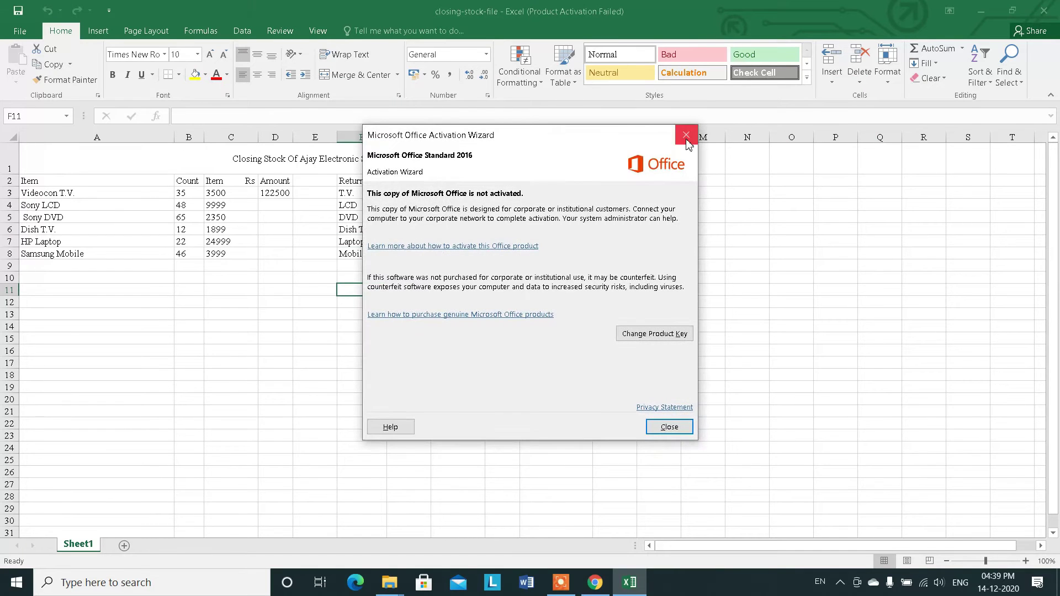
{"action": "left_click", "coordinate": [686, 138]}
- Close the stock workbook and return to the Chrome window
{"action": "left_click", "coordinate": [660, 241]}
{"action": "left_click", "coordinate": [541, 243]}
{"action": "left_click", "coordinate": [652, 269]}
{"action": "left_click", "coordinate": [356, 254]}
{"action": "left_click", "coordinate": [585, 241]}
{"action": "left_click", "coordinate": [1044, 10]}
{"action": "left_click", "coordinate": [596, 582]}
- Search Google for 'excel to ppt'
{"action": "left_click", "coordinate": [243, 37]}
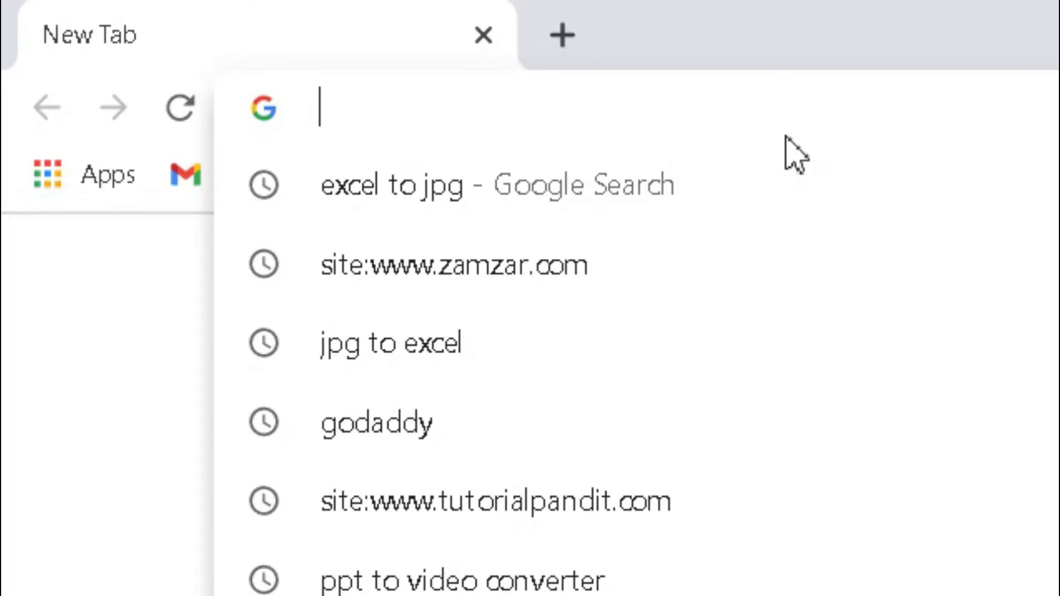
{"action": "type", "text": "exc"}
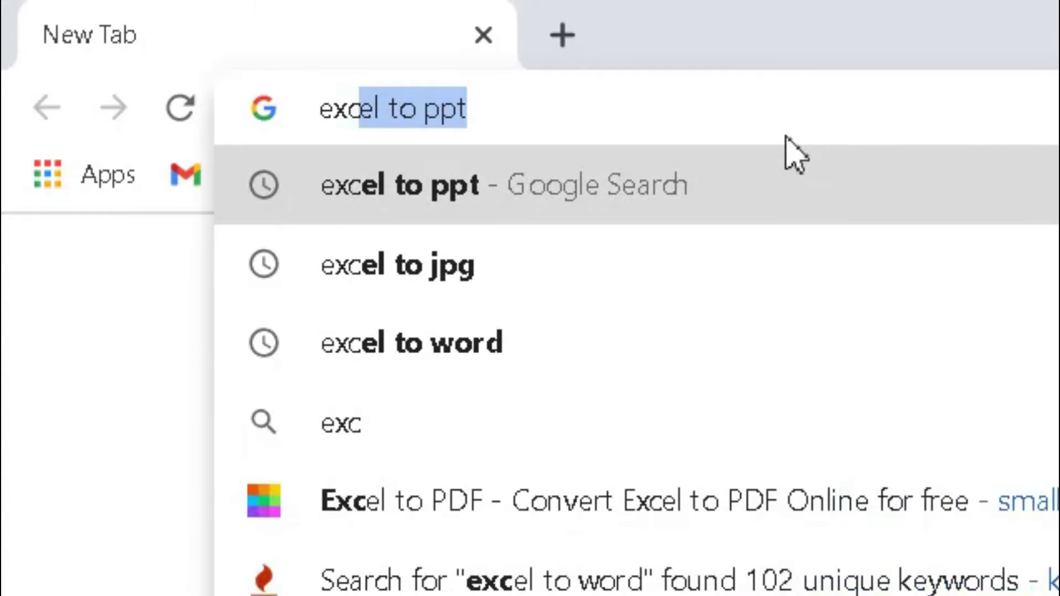
{"action": "type", "text": "el"}
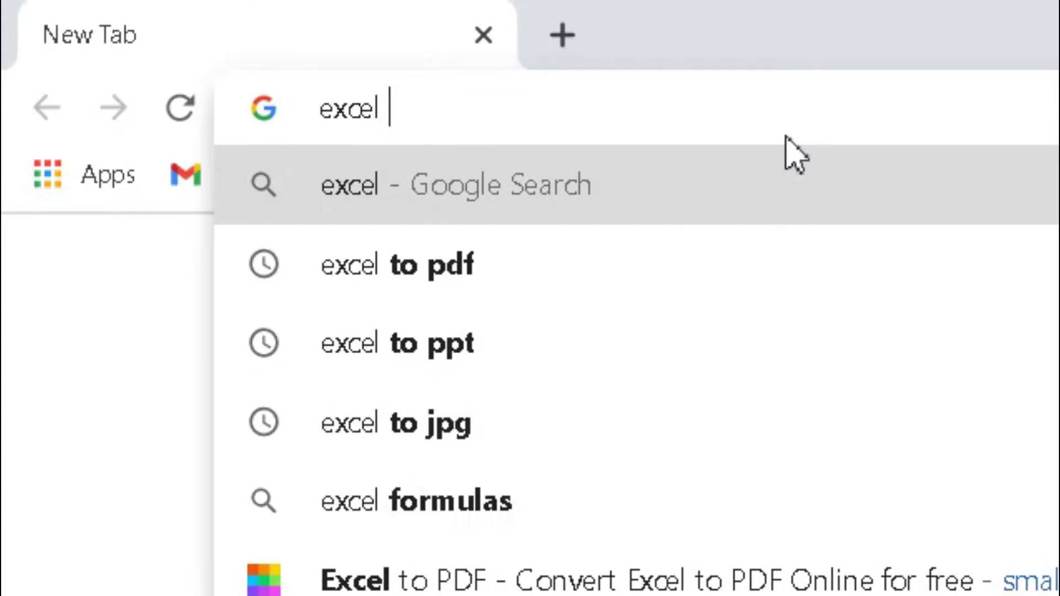
{"action": "type", "text": " to pt"}
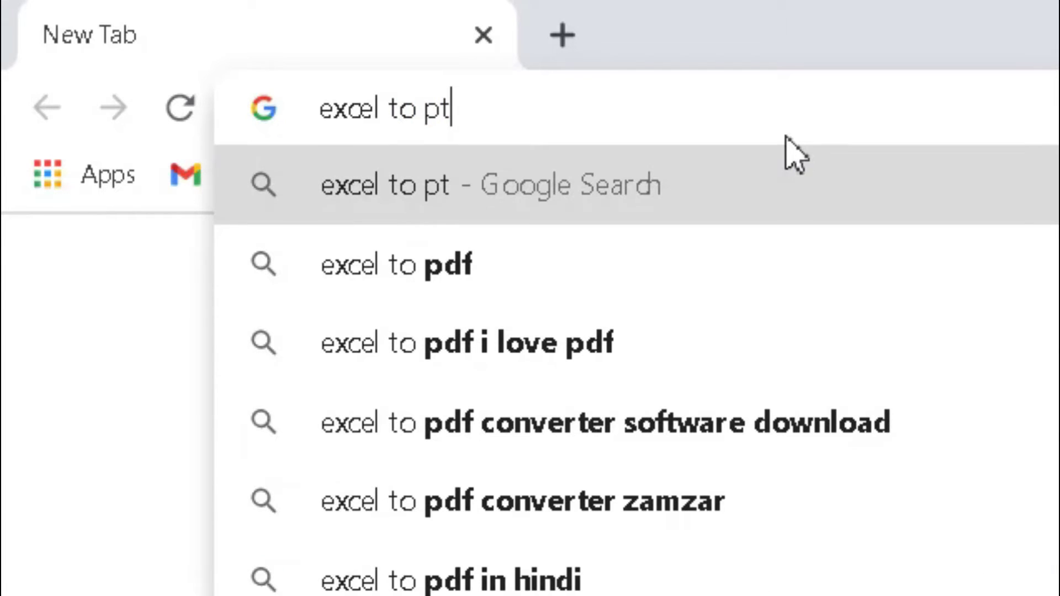
{"action": "key", "text": "BackSpace"}
{"action": "type", "text": "pt"}
{"action": "key", "text": "Return"}
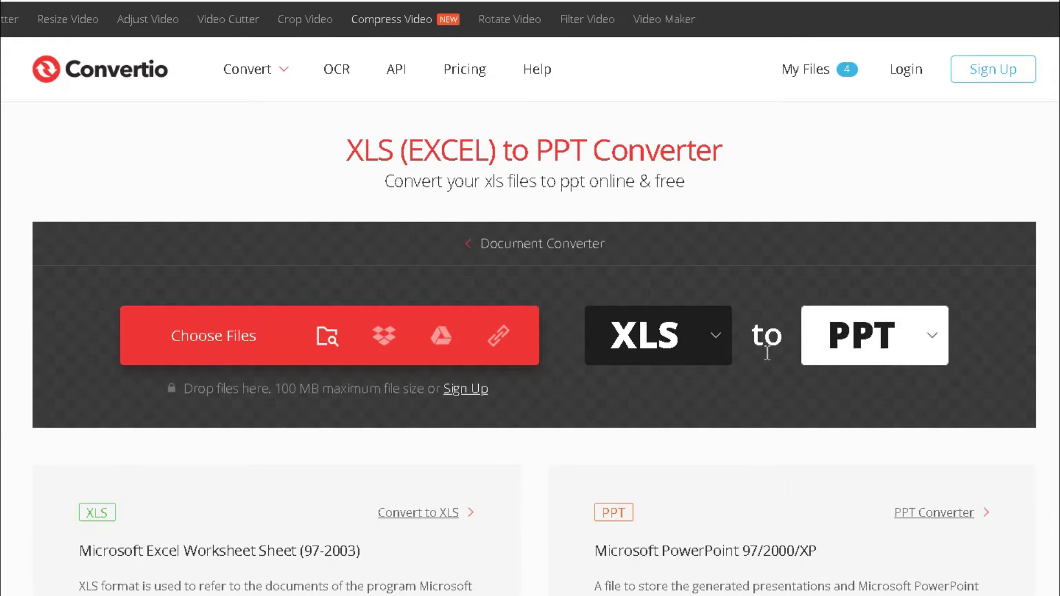
{"action": "left_click", "coordinate": [716, 351]}
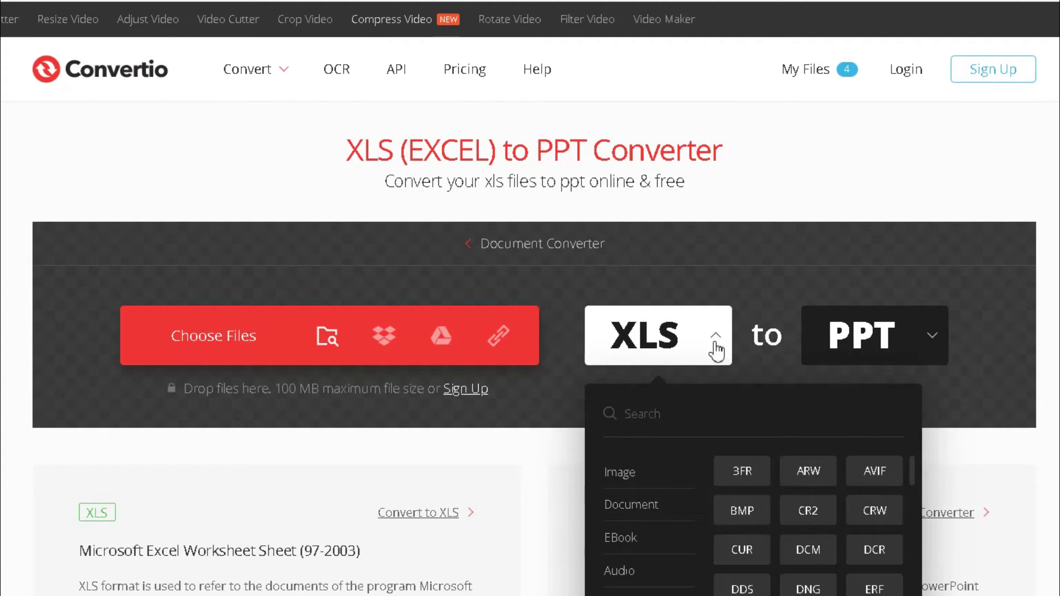
{"action": "left_click", "coordinate": [716, 351]}
{"action": "left_click", "coordinate": [939, 336]}
{"action": "left_click", "coordinate": [924, 334]}
{"action": "scroll", "coordinate": [267, 285], "scroll_direction": "down", "scroll_amount": 1}
{"action": "scroll", "coordinate": [266, 285], "scroll_direction": "down", "scroll_amount": 1}
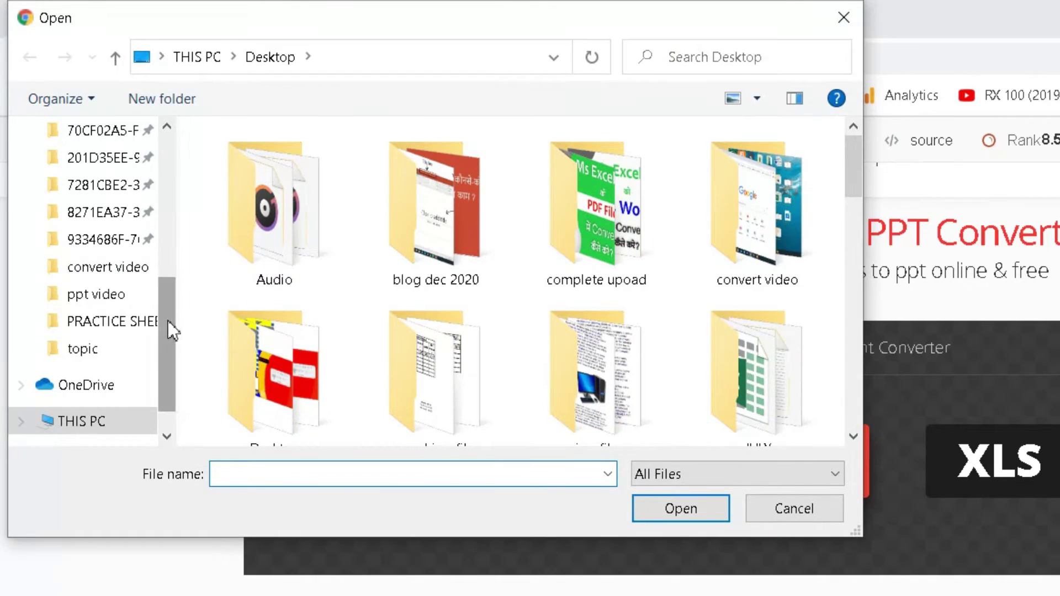
- Upload closing-stock-file from the Desktop to Convertio and convert it to PPT
{"action": "left_click_drag", "start_coordinate": [168, 319], "coordinate": [165, 155]}
{"action": "left_click", "coordinate": [110, 174]}
{"action": "scroll", "coordinate": [585, 298], "scroll_direction": "down", "scroll_amount": 3}
{"action": "scroll", "coordinate": [602, 317], "scroll_direction": "down", "scroll_amount": 5}
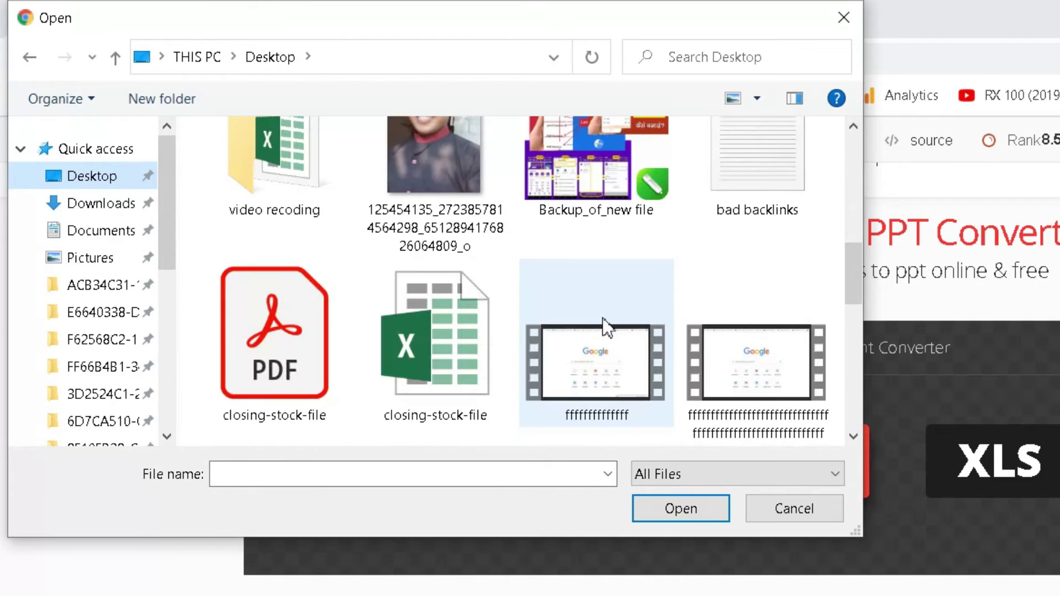
{"action": "left_click", "coordinate": [437, 342]}
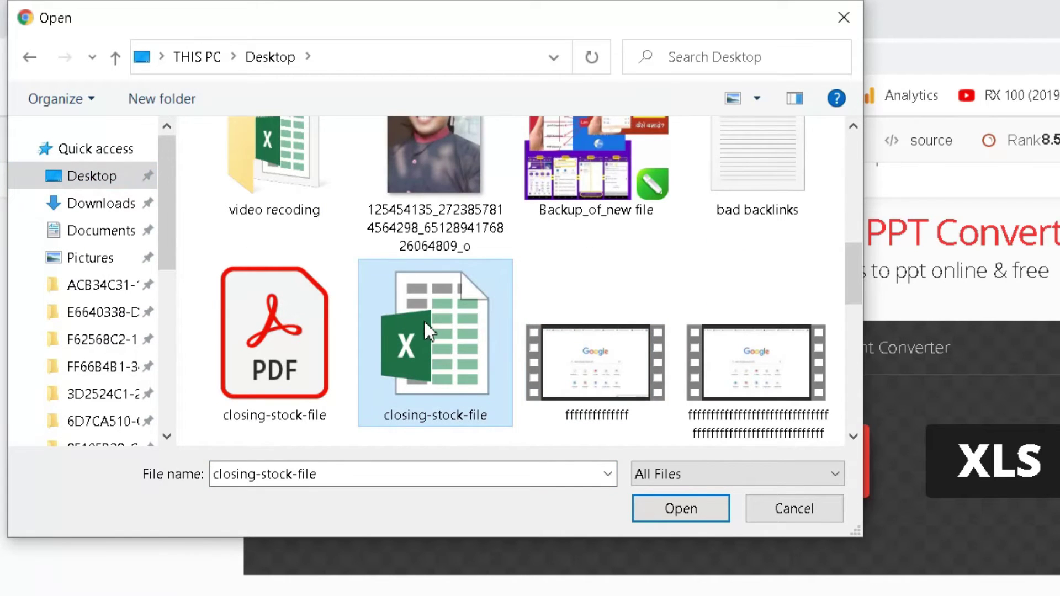
{"action": "left_click", "coordinate": [694, 527]}
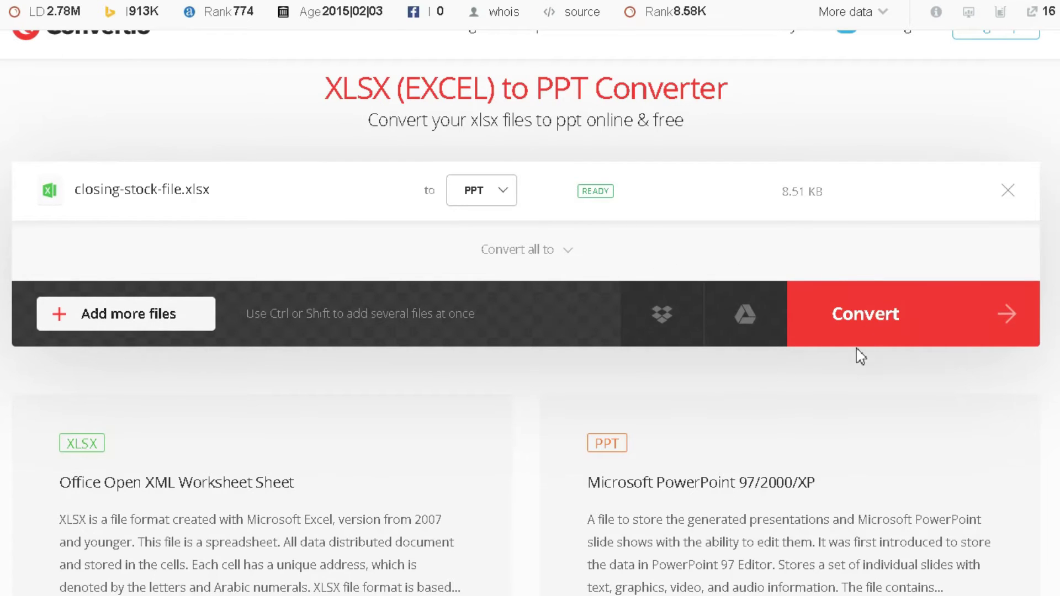
{"action": "left_click", "coordinate": [876, 322]}
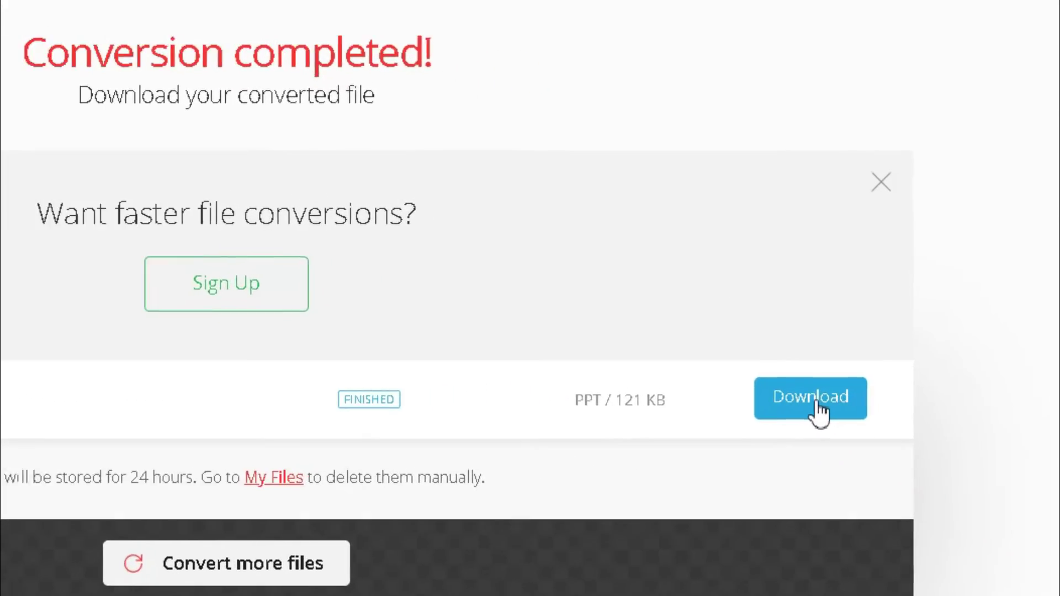
- Download closing-stock-file_1.ppt and open it from the download shelf
{"action": "left_click", "coordinate": [820, 409]}
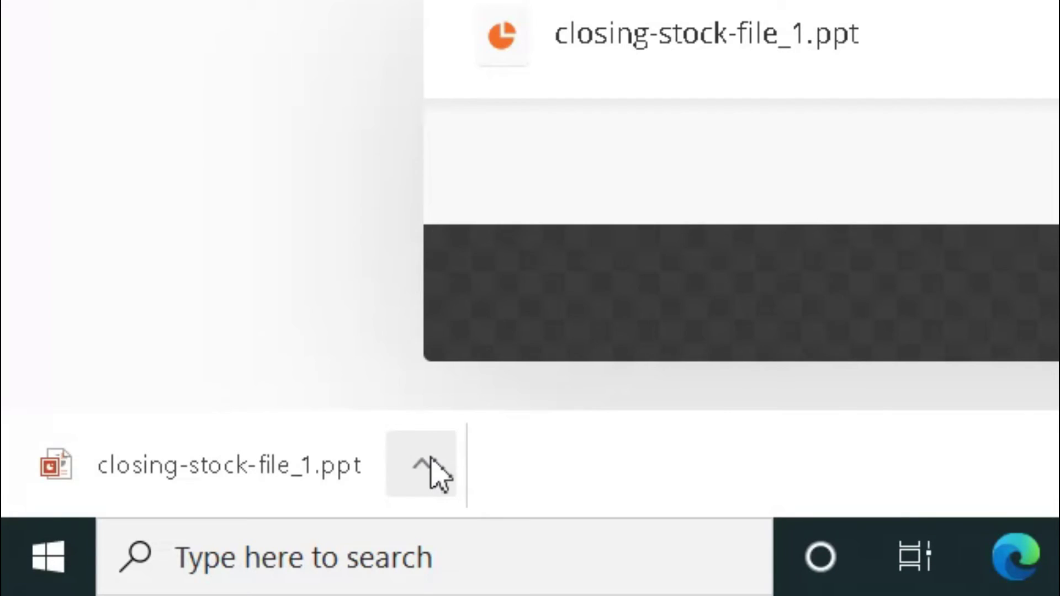
{"action": "left_click", "coordinate": [431, 461]}
{"action": "left_click", "coordinate": [478, 238]}
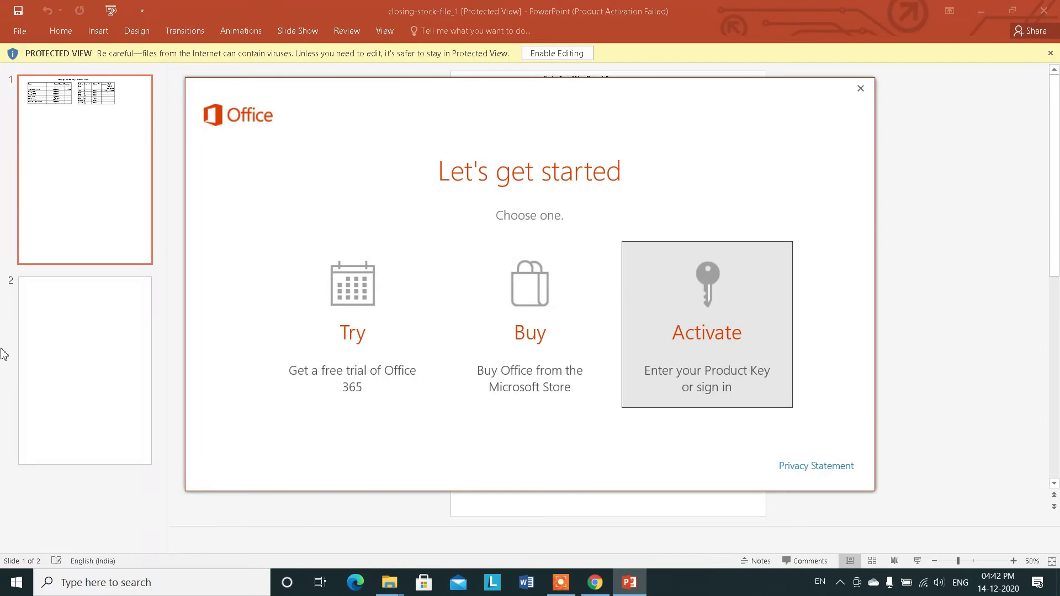
- Dismiss the Office activation prompts and enable editing of closing-stock-file_1
{"action": "left_click", "coordinate": [860, 88]}
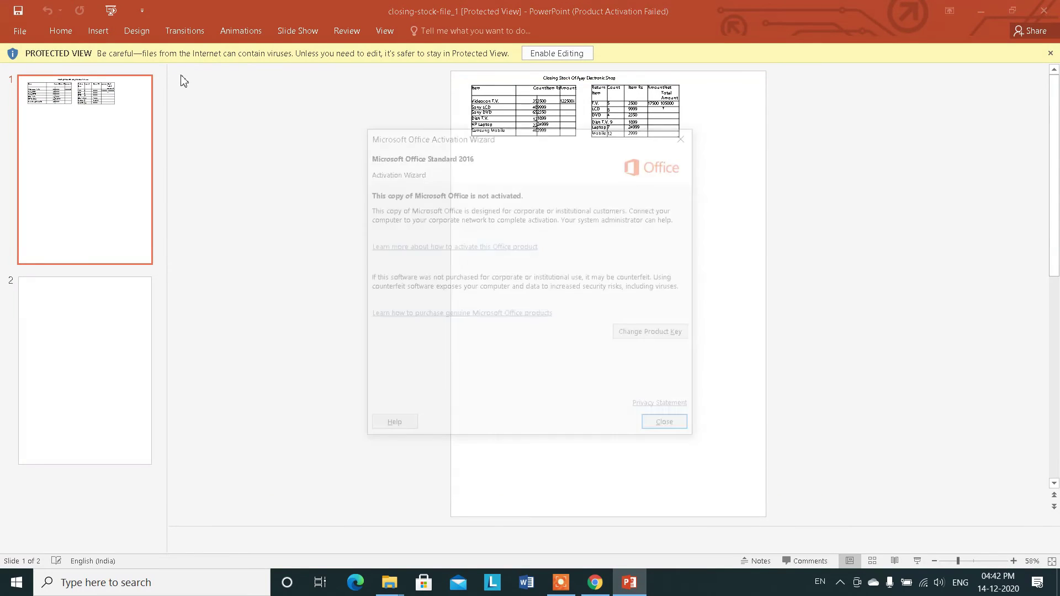
{"action": "left_click", "coordinate": [686, 135]}
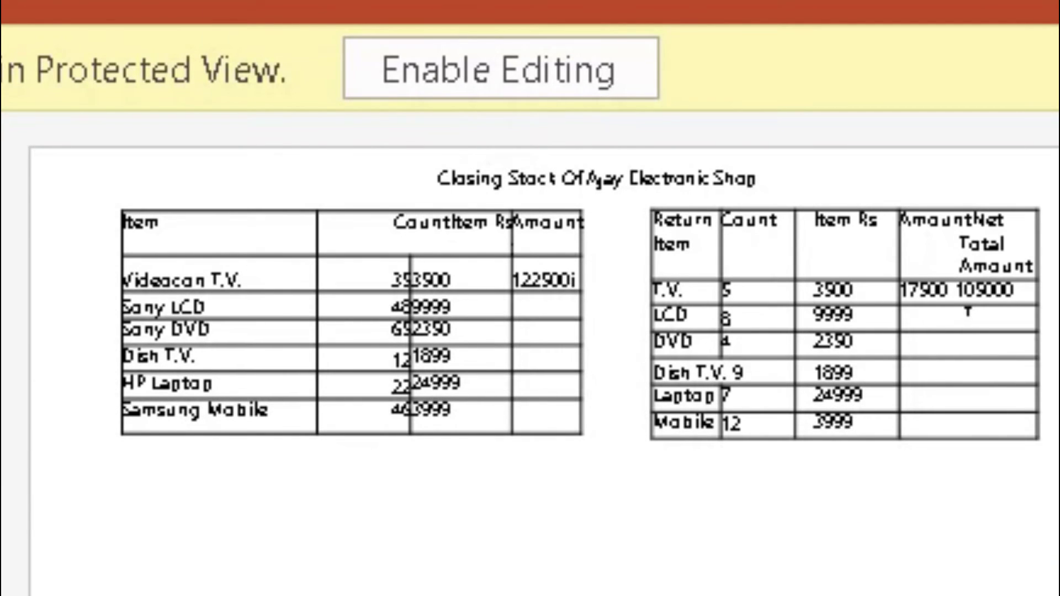
{"action": "left_click", "coordinate": [480, 92]}
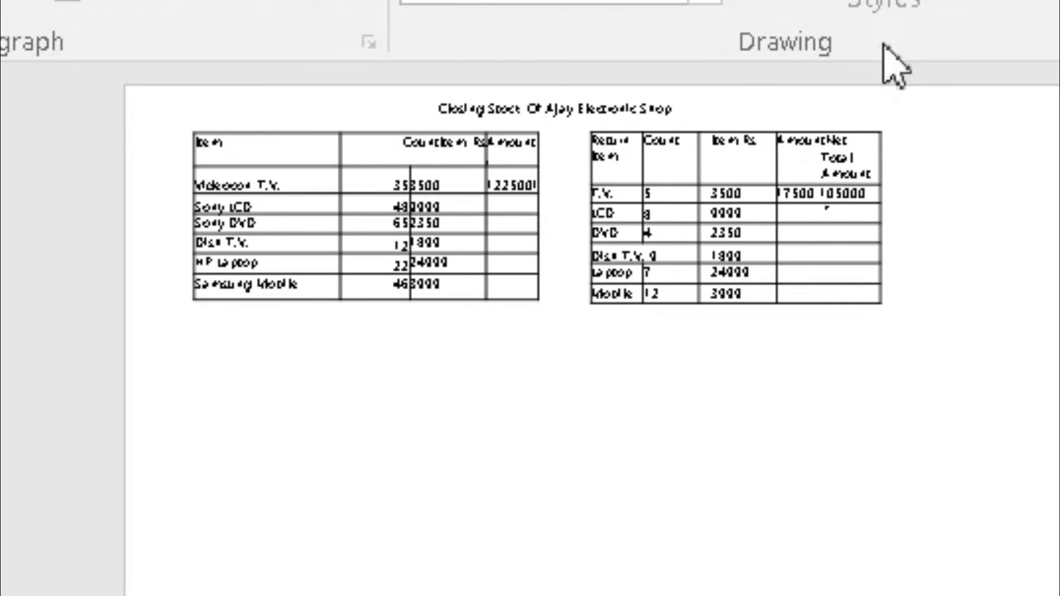
- Zoom in on the slide and center the Count and Item Rs numbers in the left table
{"action": "left_click", "coordinate": [538, 223]}
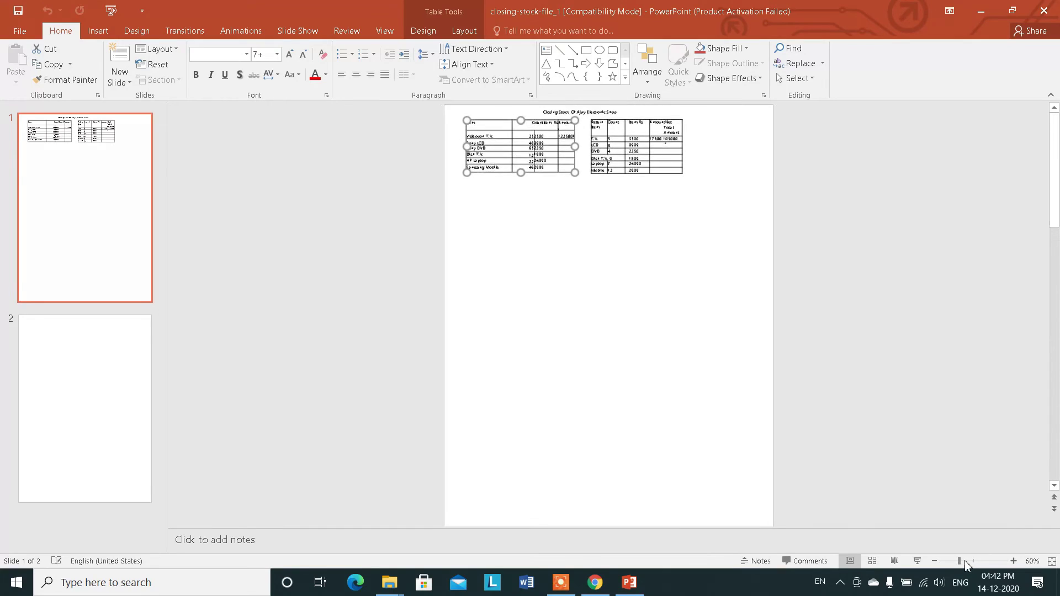
{"action": "left_click_drag", "start_coordinate": [959, 561], "coordinate": [970, 561]}
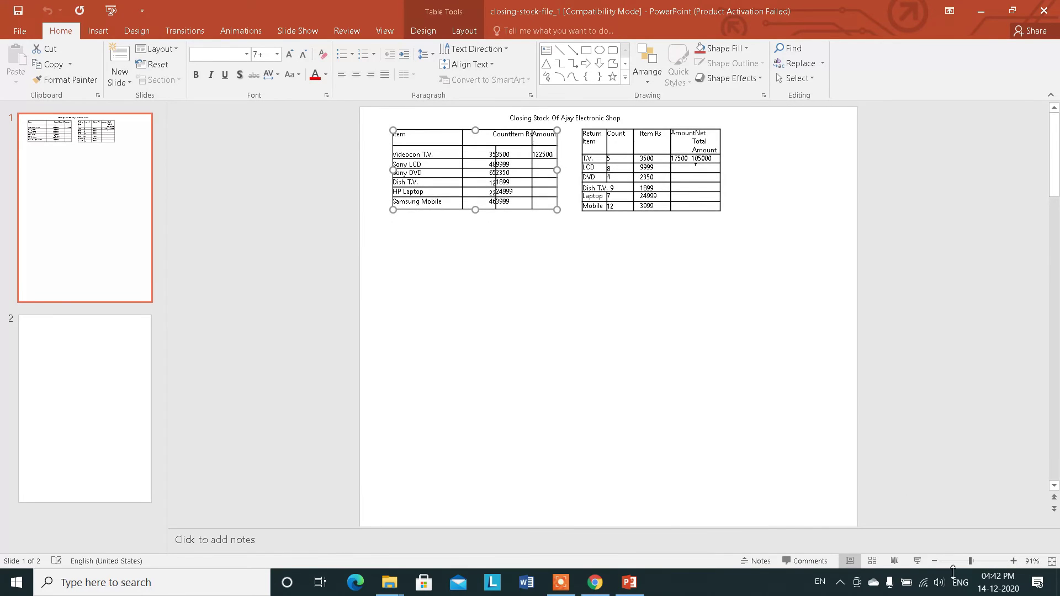
{"action": "left_click_drag", "start_coordinate": [970, 561], "coordinate": [967, 560]}
{"action": "left_click", "coordinate": [987, 561]}
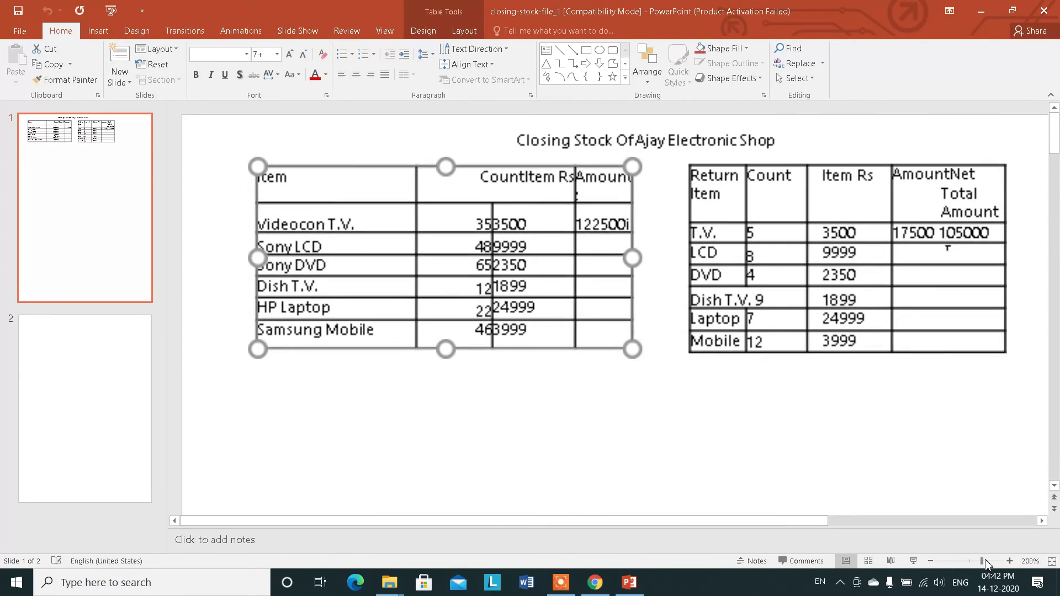
{"action": "left_click", "coordinate": [457, 189]}
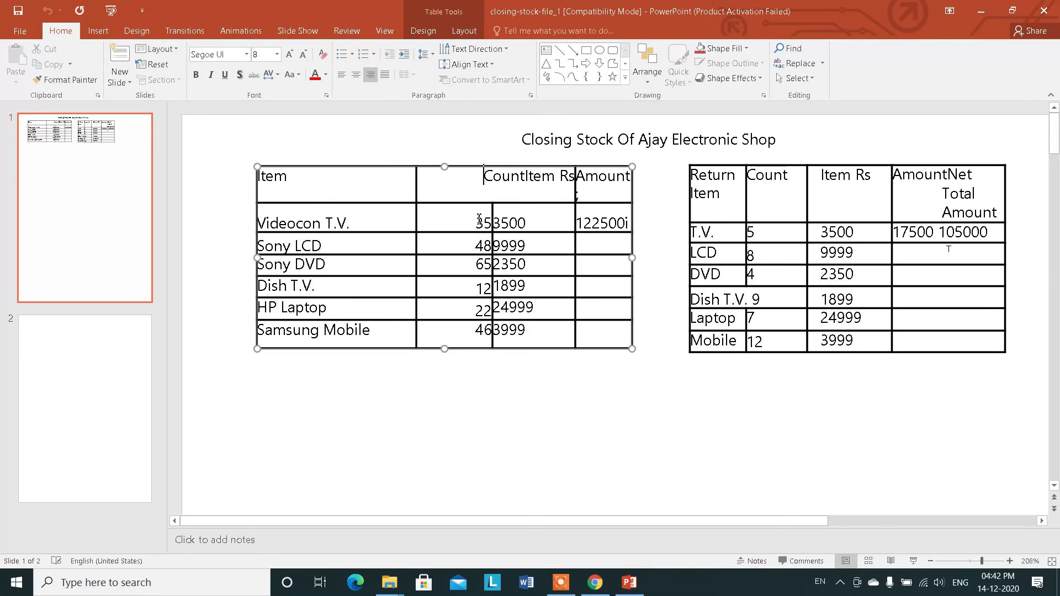
{"action": "left_click_drag", "start_coordinate": [489, 214], "coordinate": [530, 332]}
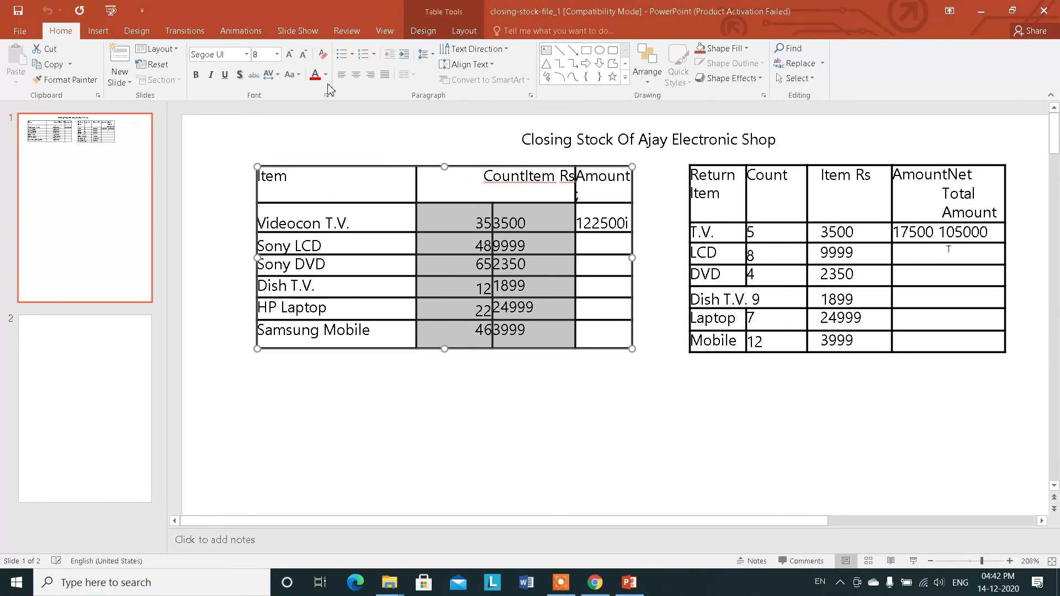
{"action": "left_click", "coordinate": [356, 75]}
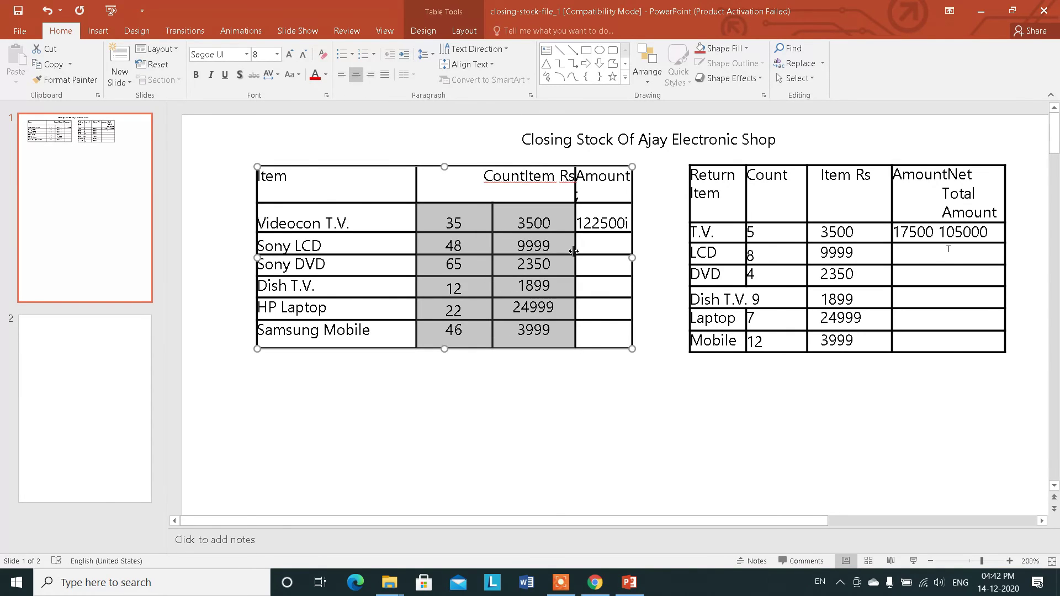
- Widen the left table so Amount fits on one line, narrow Item Rs, and move it up
{"action": "left_click", "coordinate": [688, 289]}
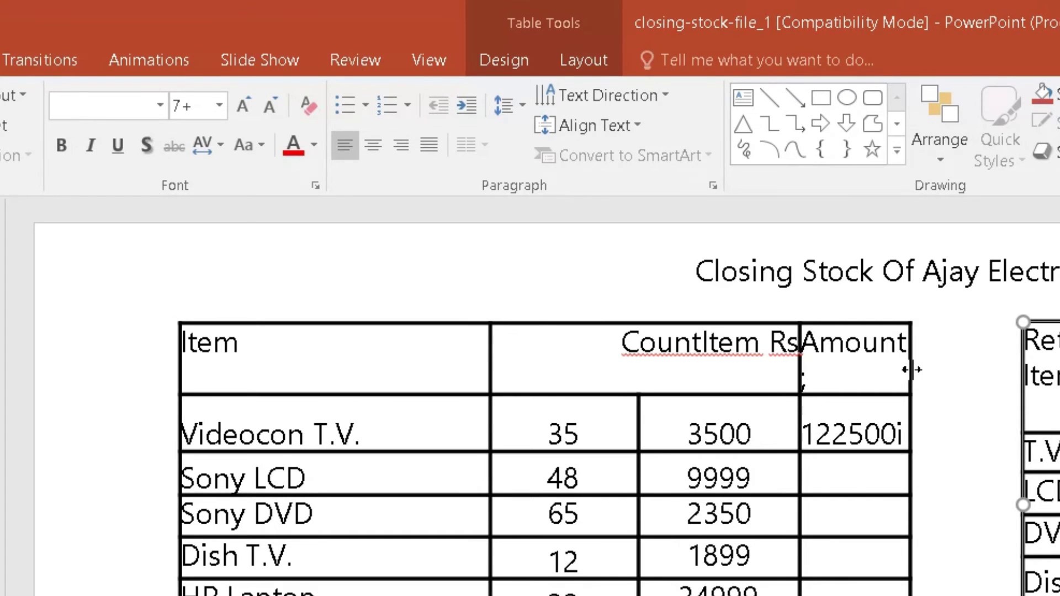
{"action": "left_click_drag", "start_coordinate": [633, 189], "coordinate": [661, 190]}
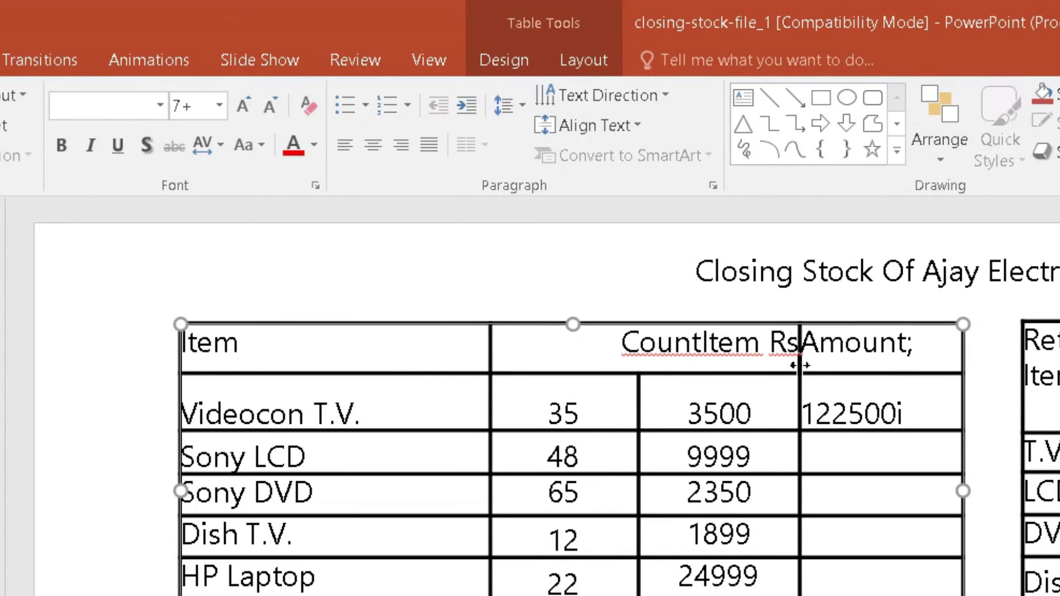
{"action": "left_click_drag", "start_coordinate": [800, 366], "coordinate": [765, 366]}
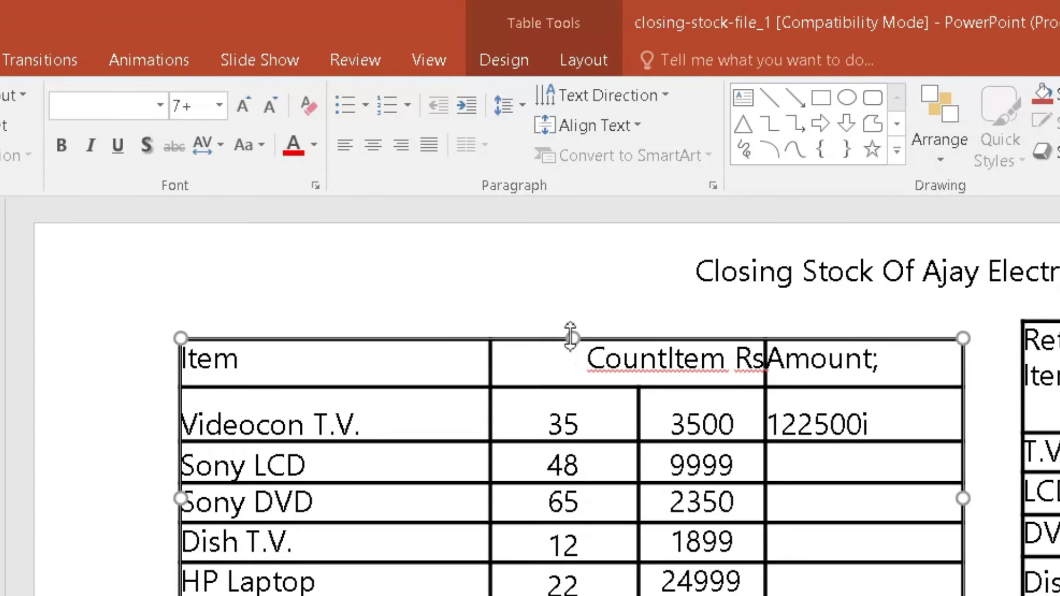
{"action": "left_click_drag", "start_coordinate": [555, 342], "coordinate": [568, 326]}
{"action": "left_click", "coordinate": [510, 351]}
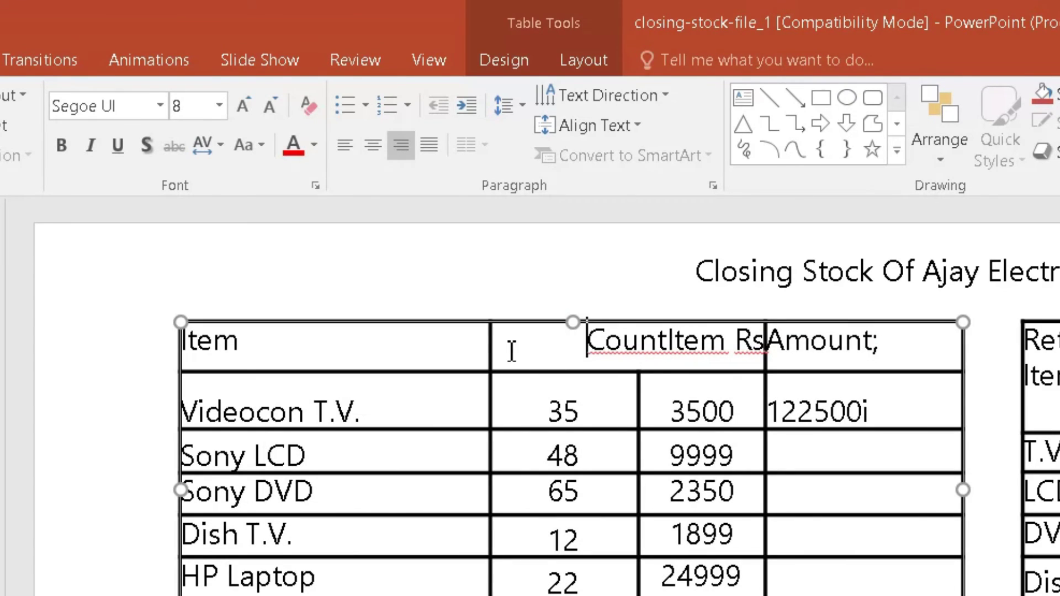
- Preview Float In, Fade and Split, then apply the Wheel entrance animation to the table
{"action": "left_click", "coordinate": [281, 65]}
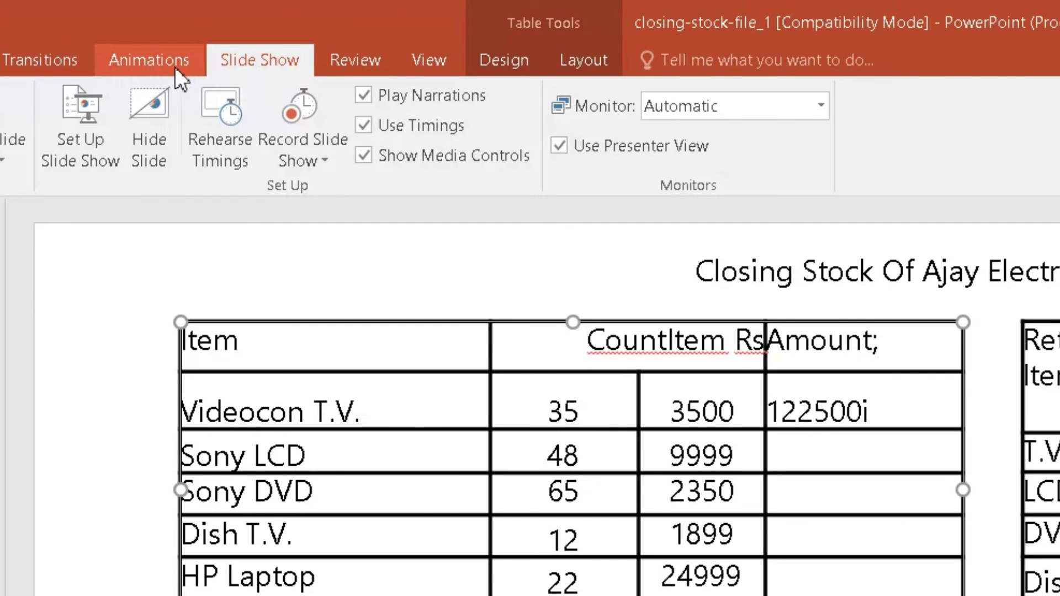
{"action": "left_click", "coordinate": [170, 65]}
{"action": "left_click", "coordinate": [238, 137]}
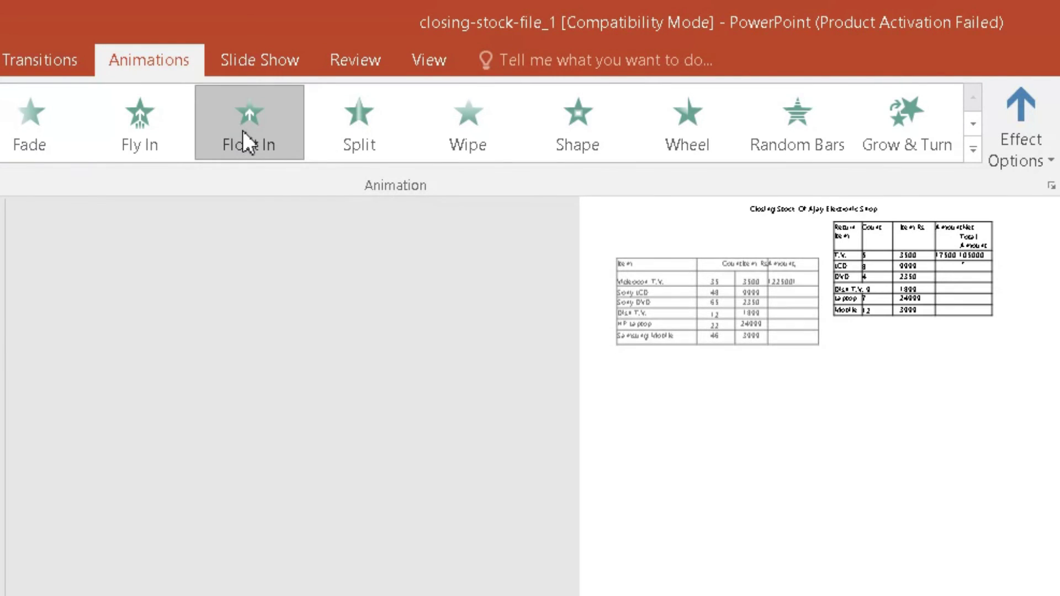
{"action": "left_click", "coordinate": [34, 140]}
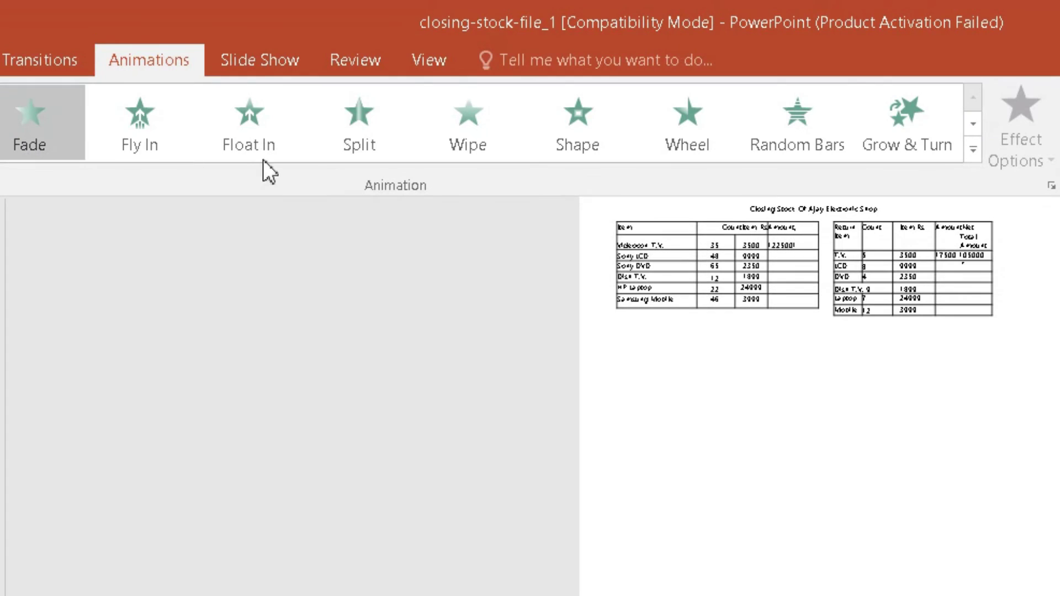
{"action": "left_click", "coordinate": [336, 130]}
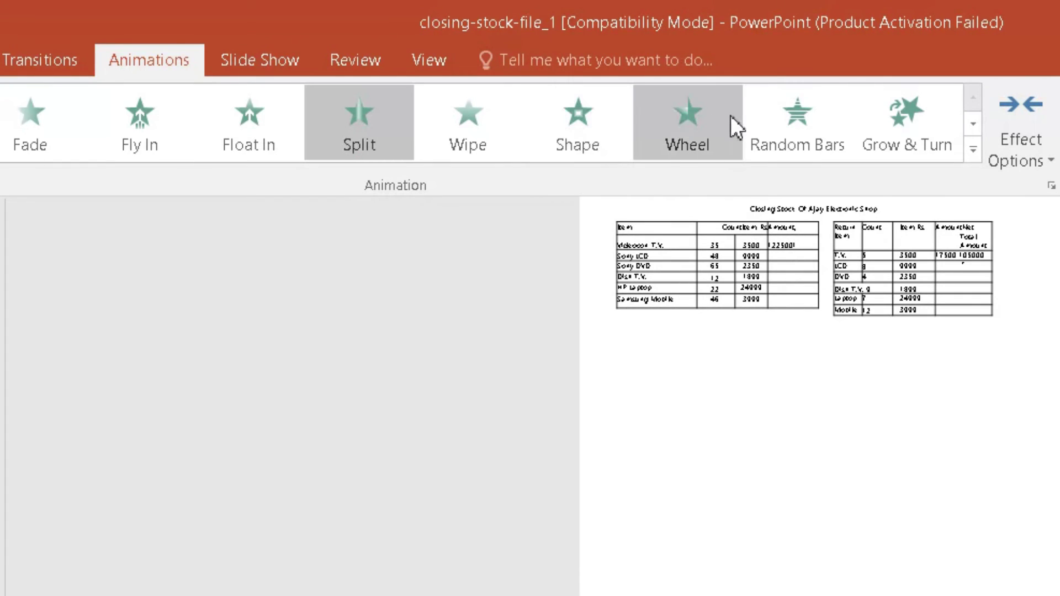
{"action": "left_click", "coordinate": [730, 116]}
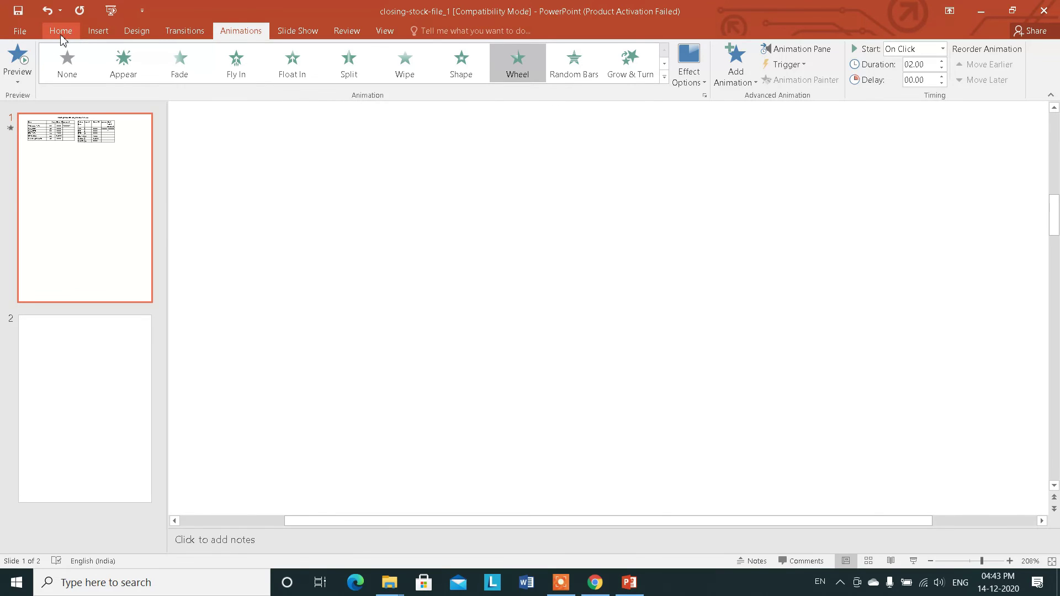
{"action": "left_click", "coordinate": [61, 31]}
{"action": "left_click", "coordinate": [98, 138]}
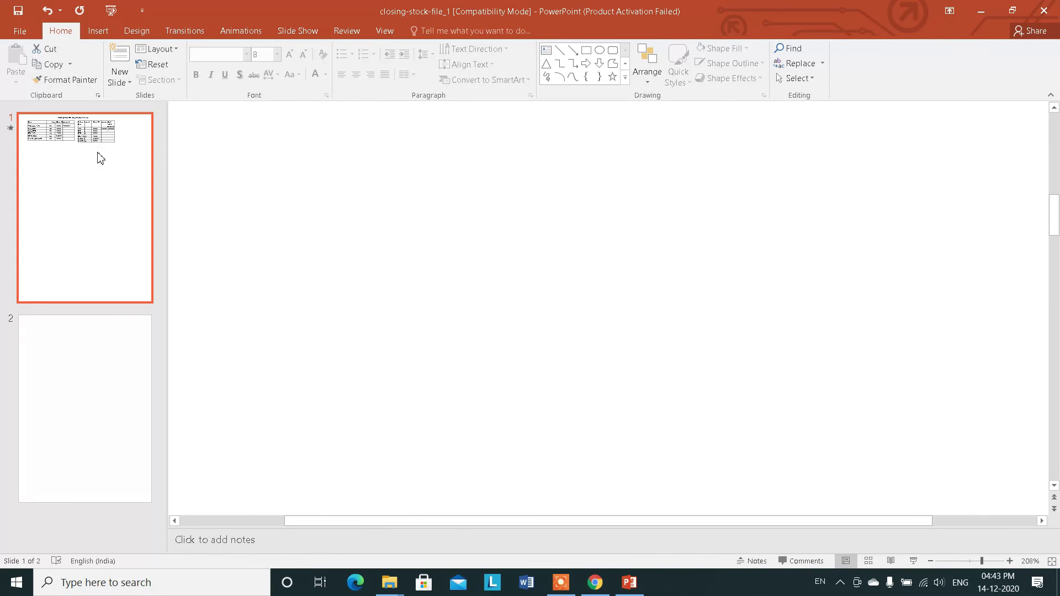